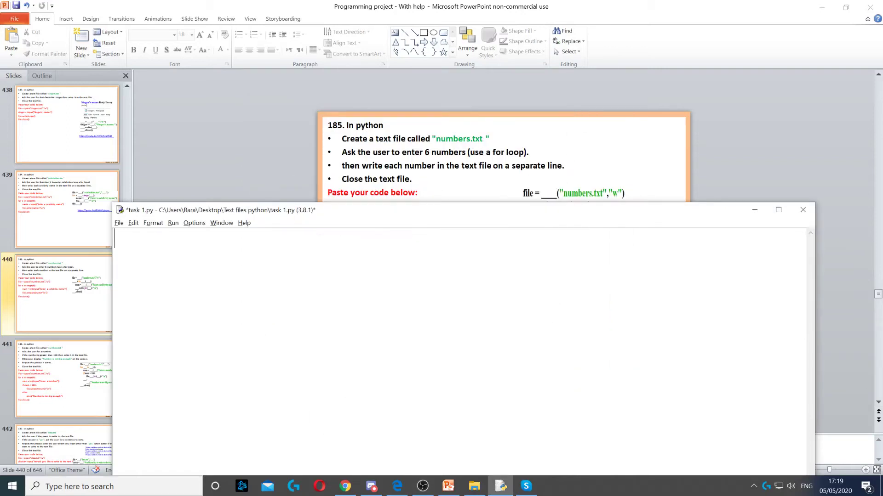
# Add the file = open("numbers.txt","w") line and highlight its function, mode and file name.
pyautogui.write('file = open("numbers.txt","w")')
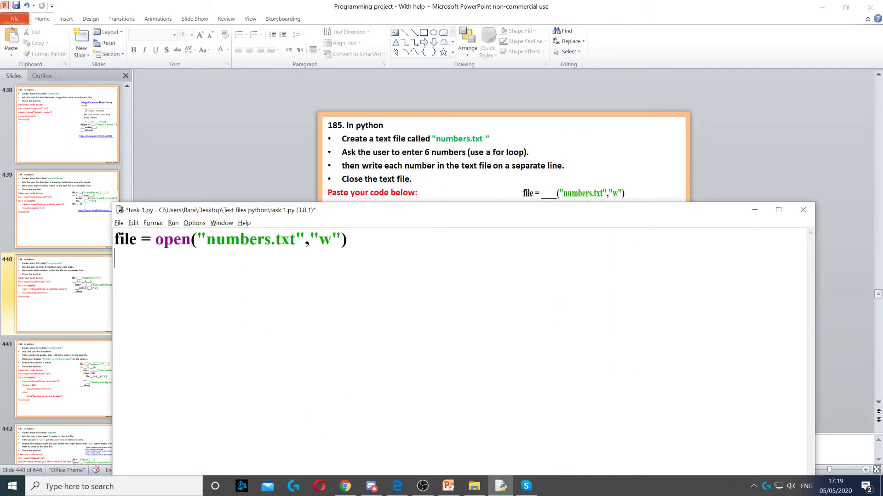
pyautogui.hotkey('shift', 'Left')
pyautogui.hotkey('shift', 'Left')
pyautogui.hotkey('shift', 'Left')
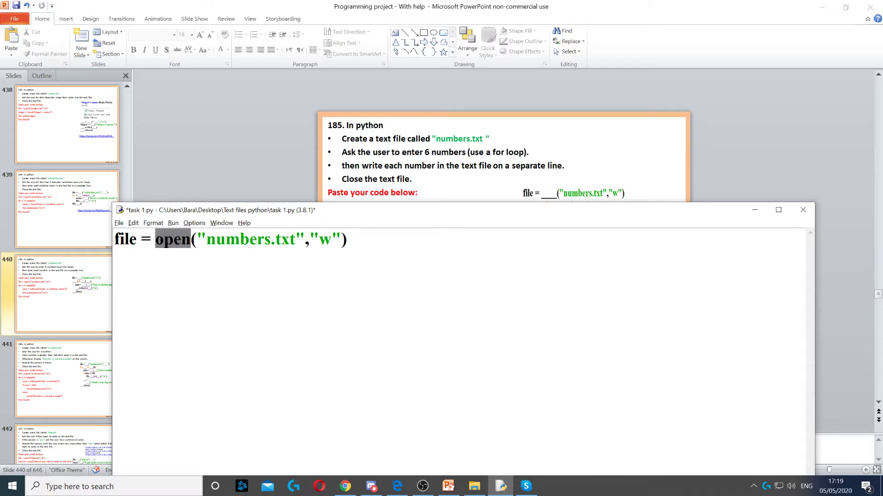
pyautogui.doubleClick(325, 239)
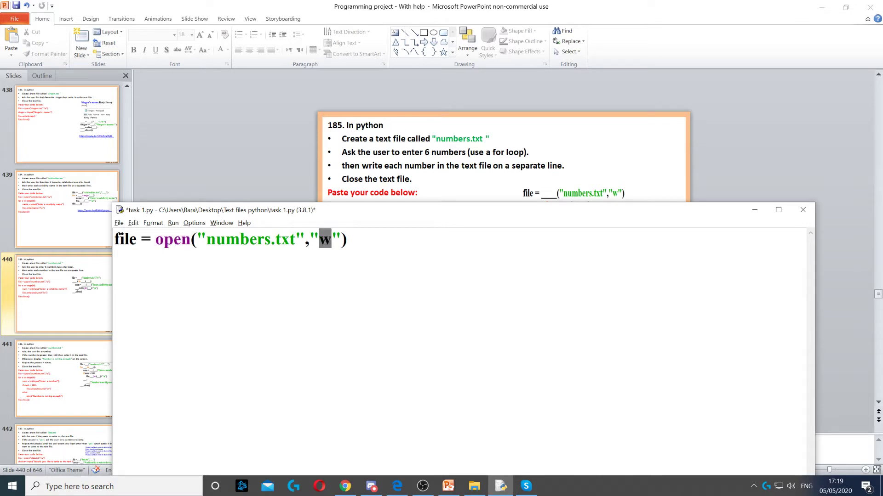
pyautogui.moveTo(295, 240); pyautogui.dragTo(207, 239)
# Add a for x in range(6): loop below the open line.
pyautogui.press('End')
pyautogui.press('Return')
pyautogui.write('for x in range(6):')
pyautogui.press('Return')
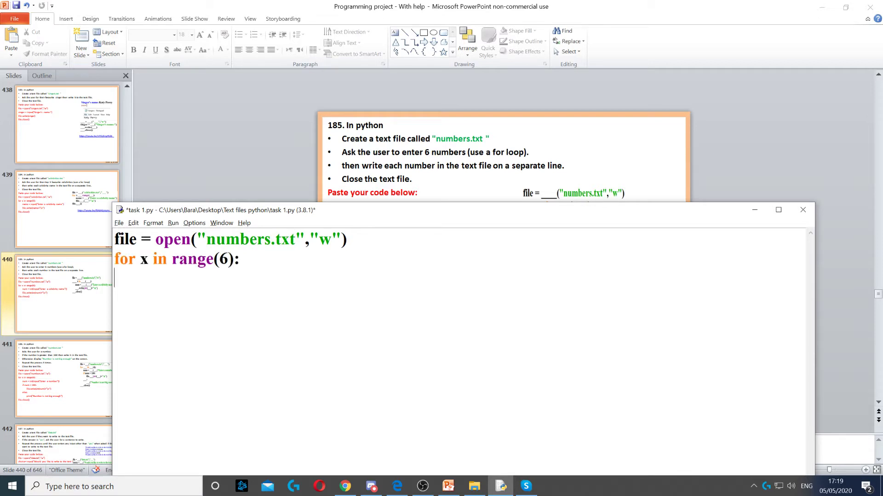
# Highlight the for loop line and its range(6) part to explain them.
pyautogui.moveTo(241, 259); pyautogui.dragTo(115, 259)
pyautogui.click(240, 276)
pyautogui.moveTo(230, 259); pyautogui.dragTo(119, 259)
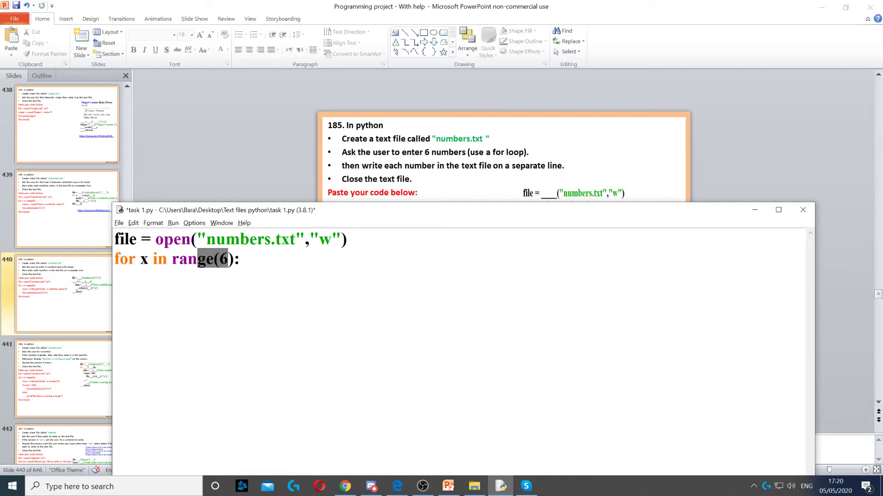
pyautogui.click(240, 258)
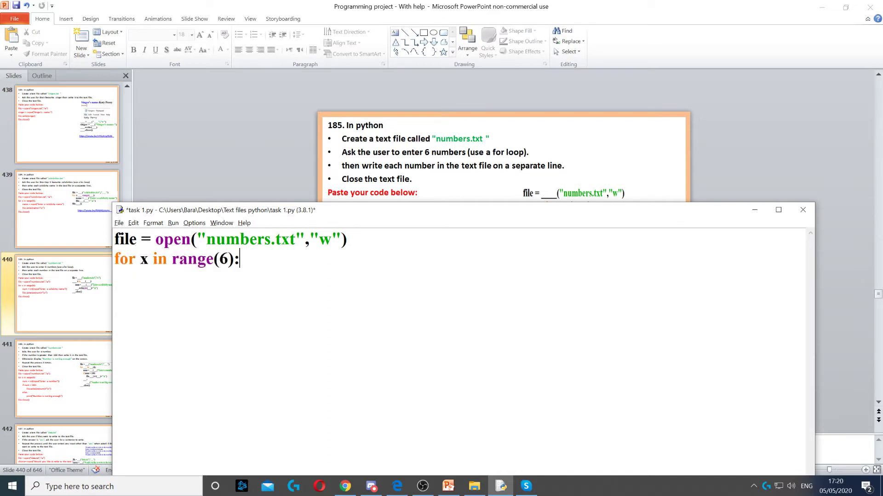
# Add the indented num = int(input(...)) line and highlight int and input.
pyautogui.press('Return')
pyautogui.write('num = int(input("Enter a celebrity name"))')
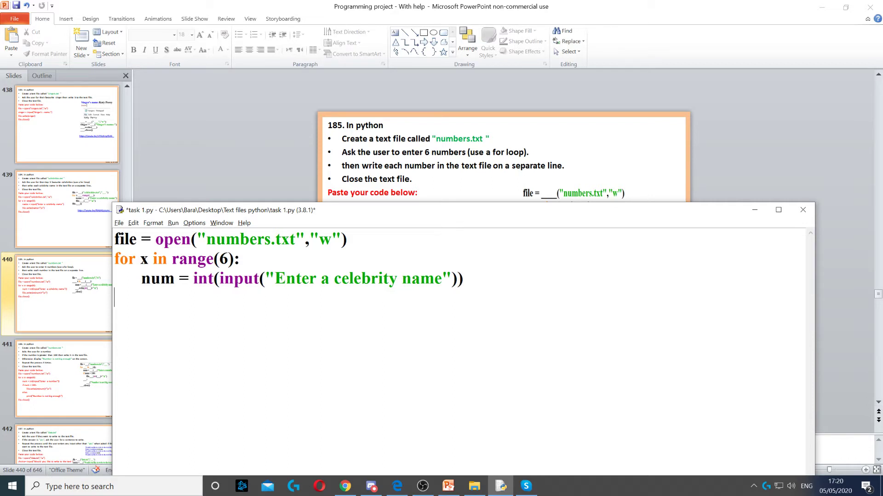
pyautogui.doubleClick(203, 278)
pyautogui.doubleClick(239, 278)
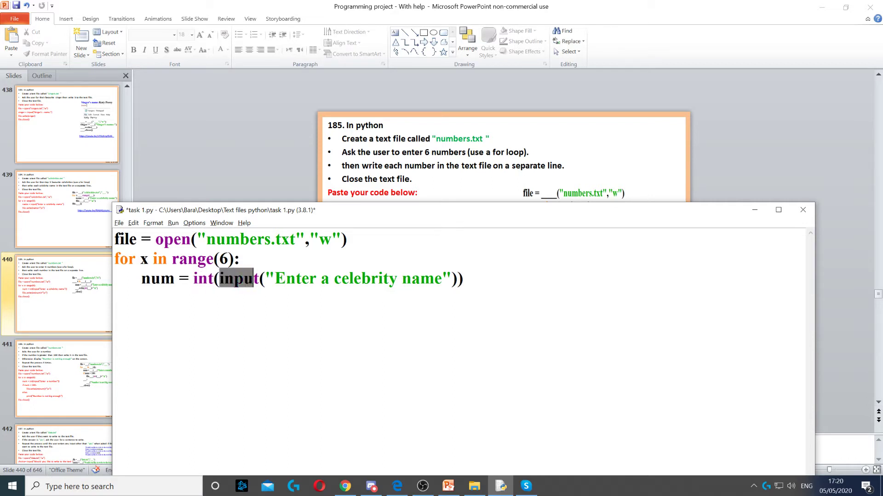
pyautogui.press('End')
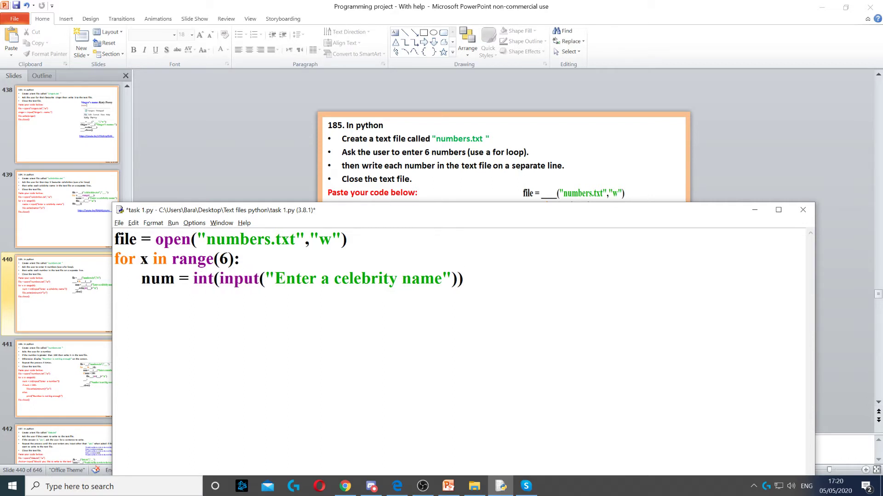
# Set the input prompt to 'Enter a number' and start a new indented line.
pyautogui.moveTo(442, 278); pyautogui.dragTo(321, 278)
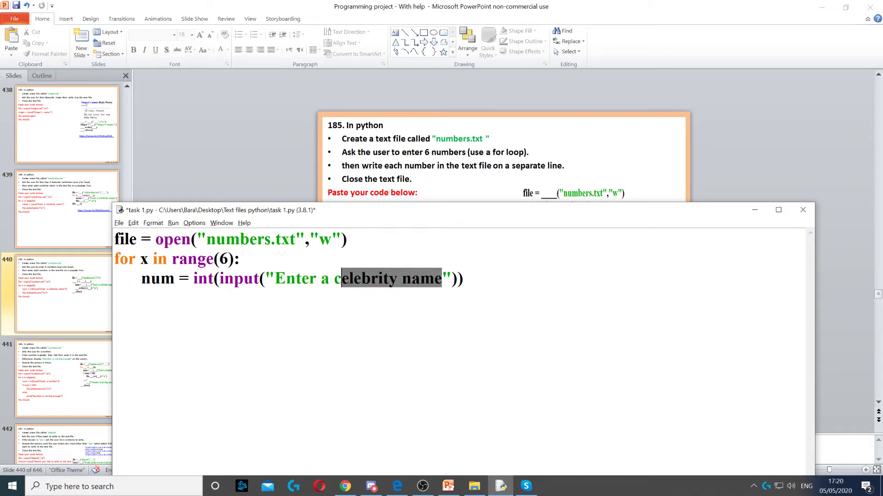
pyautogui.write('a number')
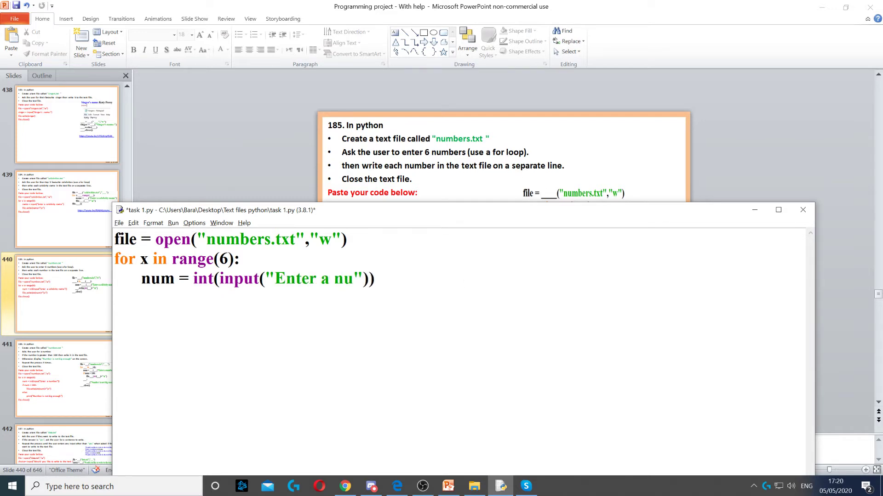
pyautogui.press('End')
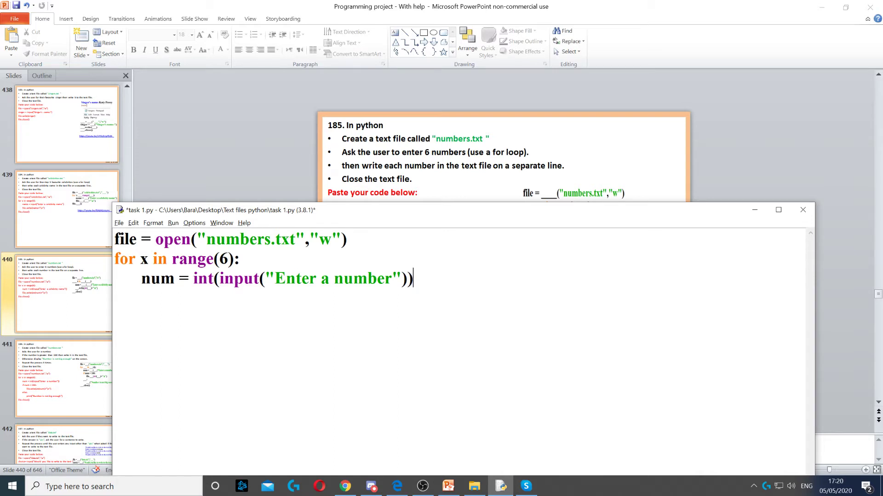
pyautogui.press('Return')
pyautogui.write('file.write')
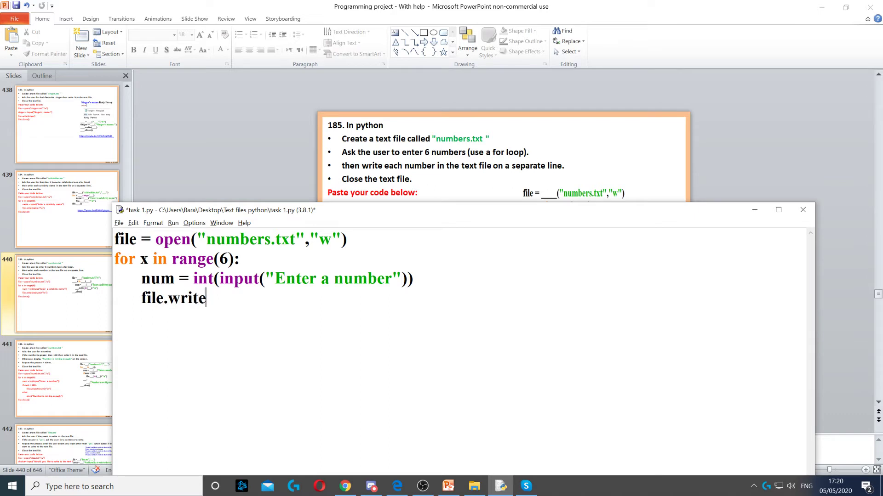
pyautogui.write('(')
pyautogui.write('num')
# Wrap num in str() on the file.write line so each number is written as text.
pyautogui.press('Left')
pyautogui.press('Left')
pyautogui.press('Left')
pyautogui.write('str')
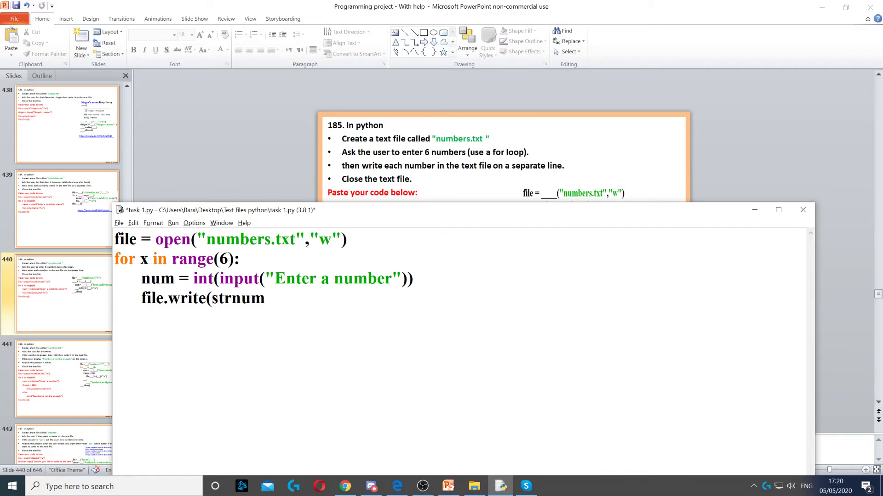
pyautogui.write('(')
pyautogui.press('End')
pyautogui.write(')')
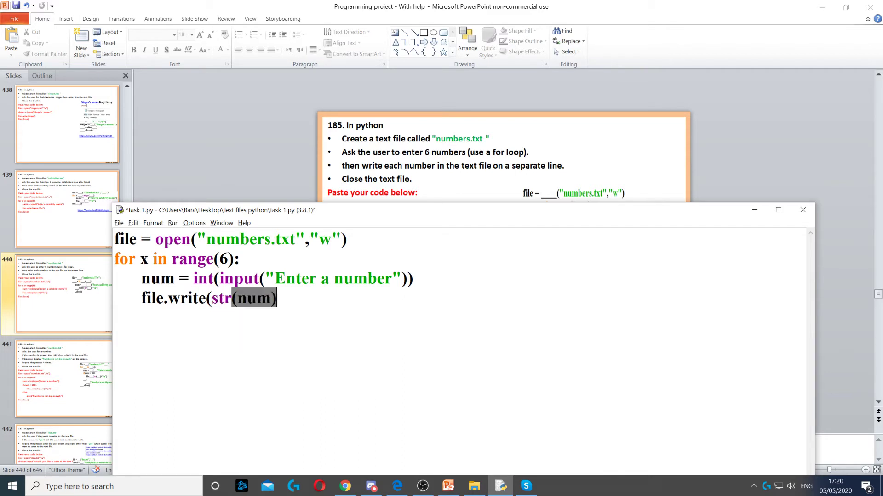
pyautogui.moveTo(220, 277)
pyautogui.mouseDown()
pyautogui.moveTo(194, 279)
pyautogui.moveTo(233, 298)
pyautogui.mouseUp()
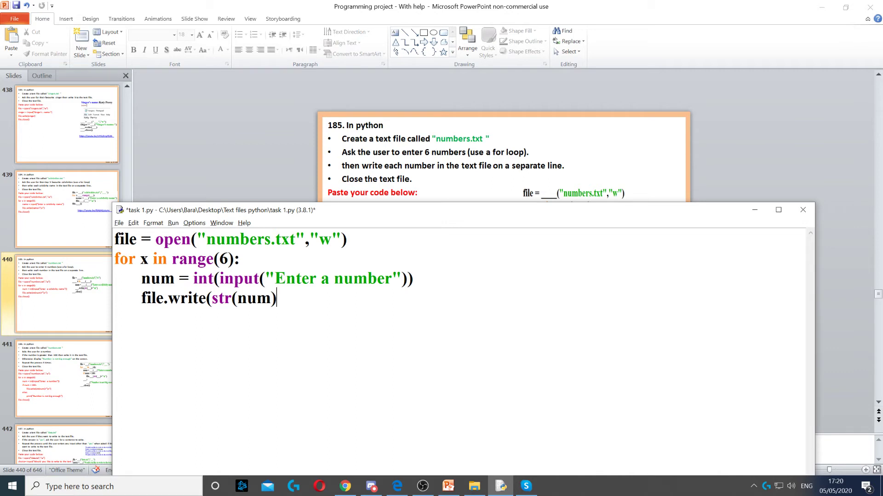
pyautogui.write('+')
pyautogui.write('"')
pyautogui.write('\\n")')
# Add an unindented file.close() line after the loop, followed by a blank line.
pyautogui.press('Return')
pyautogui.press('BackSpace')
pyautogui.write('file.close')
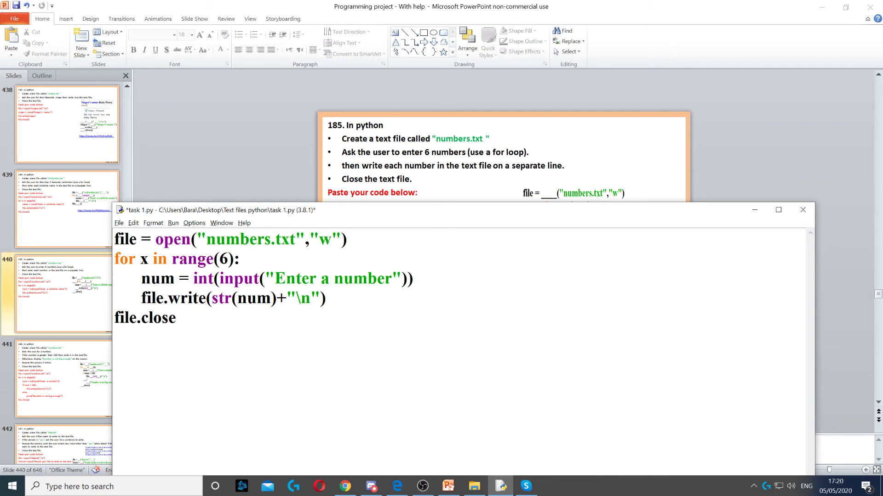
pyautogui.write('()')
pyautogui.press('Return')
# Save and run the script, entering 4, 32, 2, 6, 8 and 23 at the prompts.
pyautogui.hotkey('ctrl', 's')
pyautogui.press('F5')
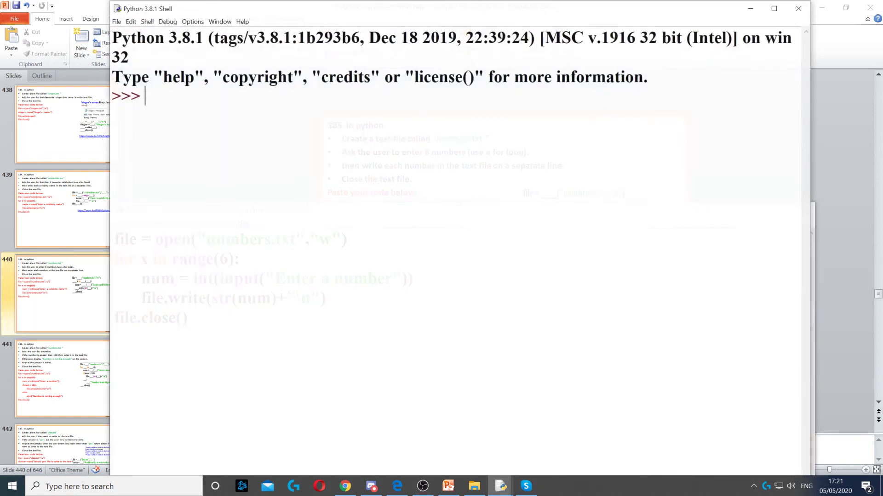
pyautogui.write('4')
pyautogui.press('Return')
pyautogui.write('32')
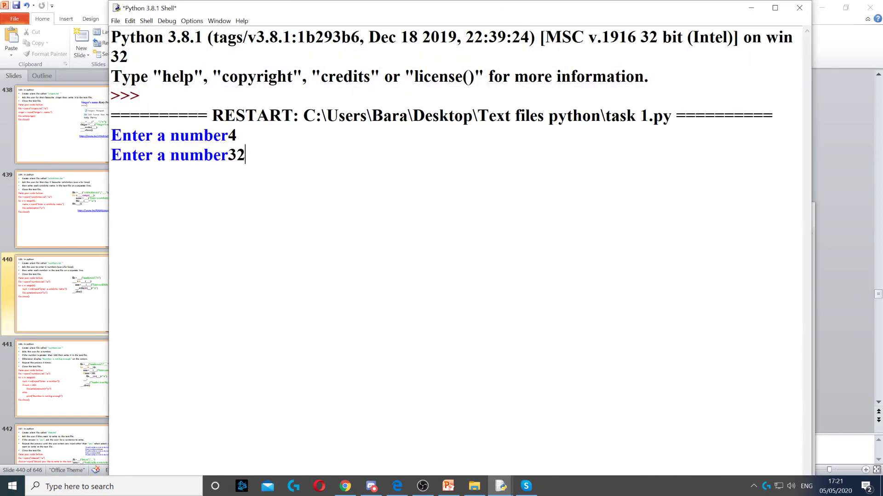
pyautogui.press('Return')
pyautogui.write('2')
pyautogui.press('Return')
pyautogui.write('6')
pyautogui.press('Return')
pyautogui.write('8')
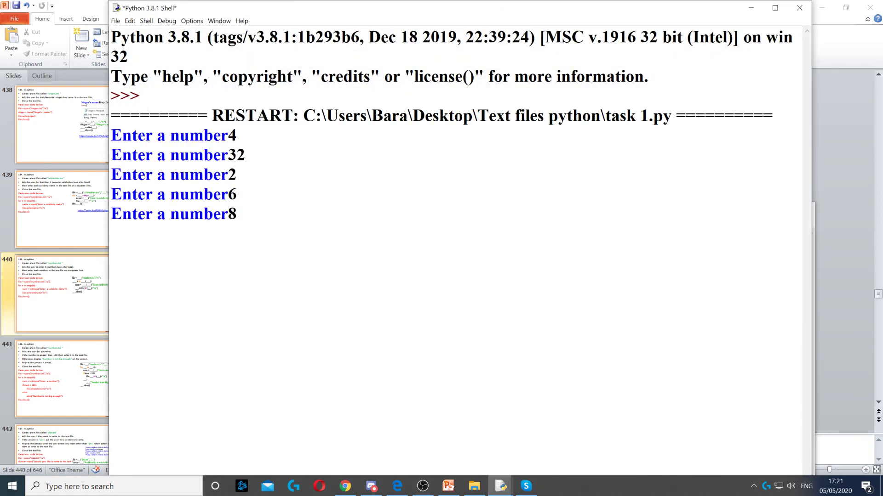
pyautogui.press('Return')
pyautogui.write('23')
pyautogui.press('Return')
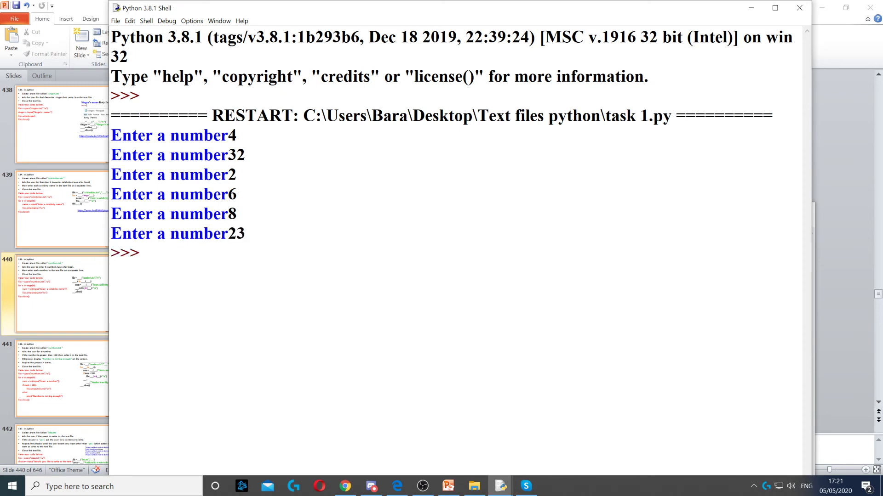
# Close the shell and view numbers.txt from the Text files python folder in Notepad.
pyautogui.click(798, 8)
pyautogui.click(474, 486)
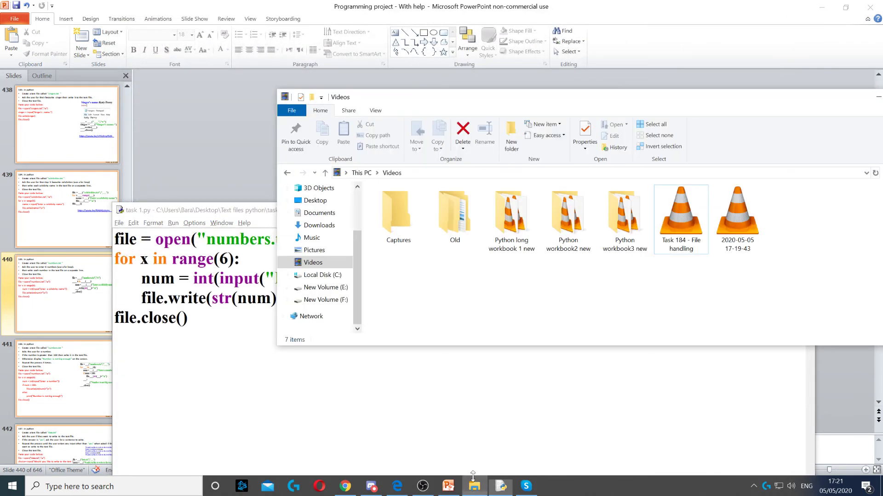
pyautogui.click(288, 173)
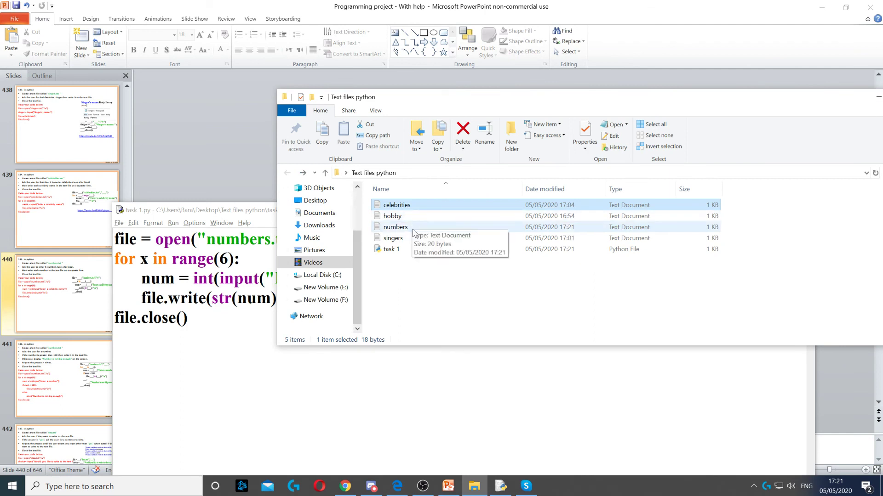
pyautogui.doubleClick(396, 227)
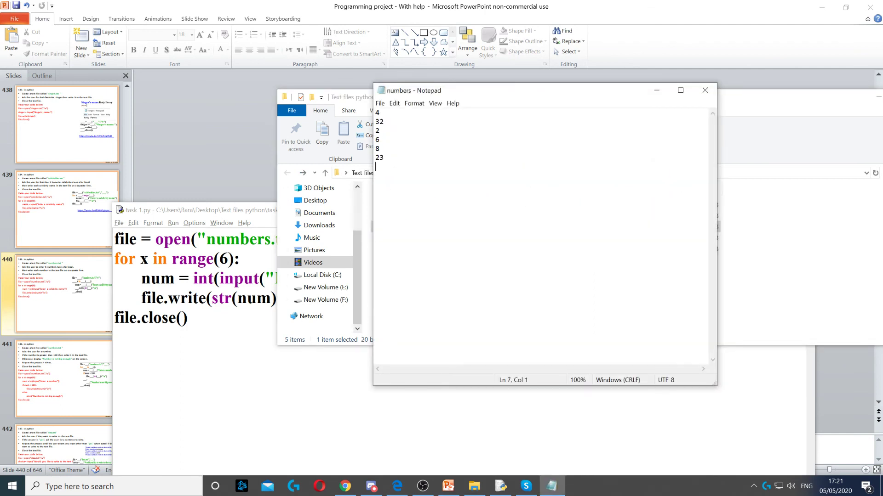
pyautogui.click(704, 91)
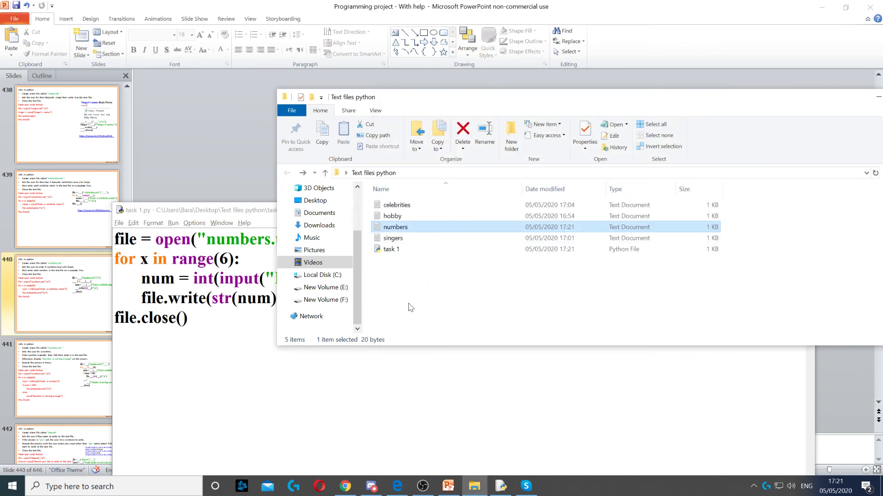